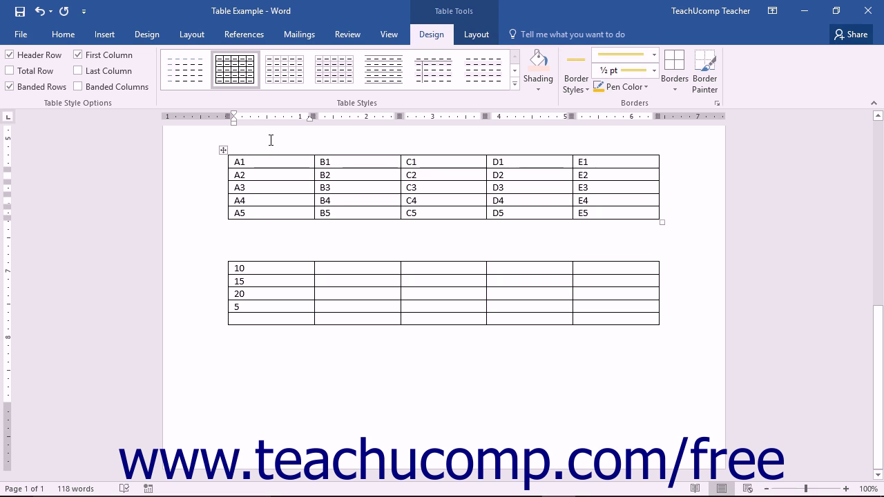
{"action": "left_click", "coordinate": [271, 141]}
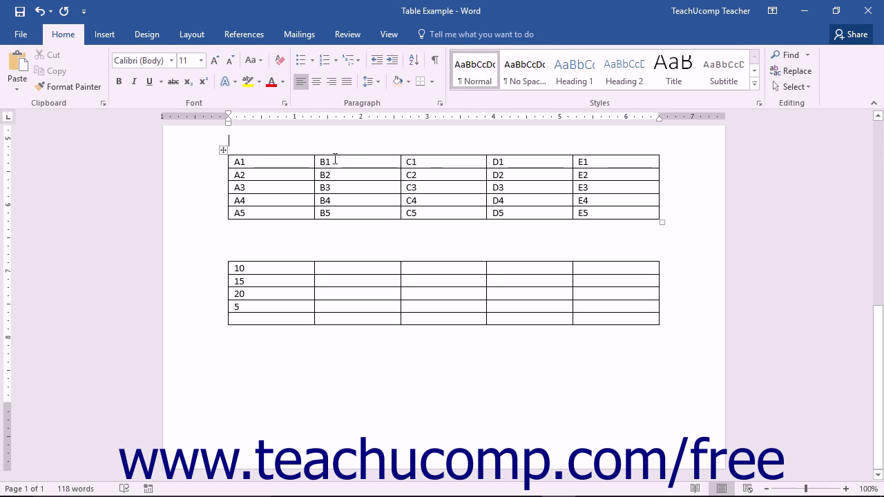
{"action": "left_click", "coordinate": [281, 164]}
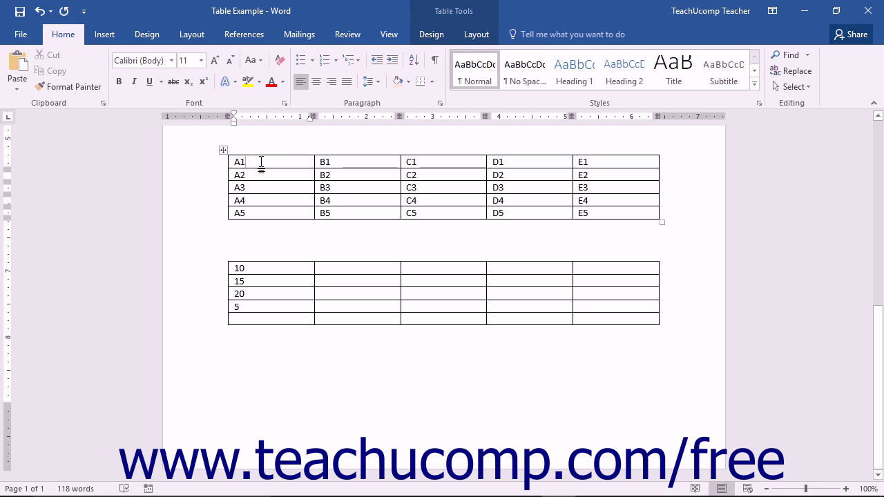
{"action": "double_click", "coordinate": [259, 162]}
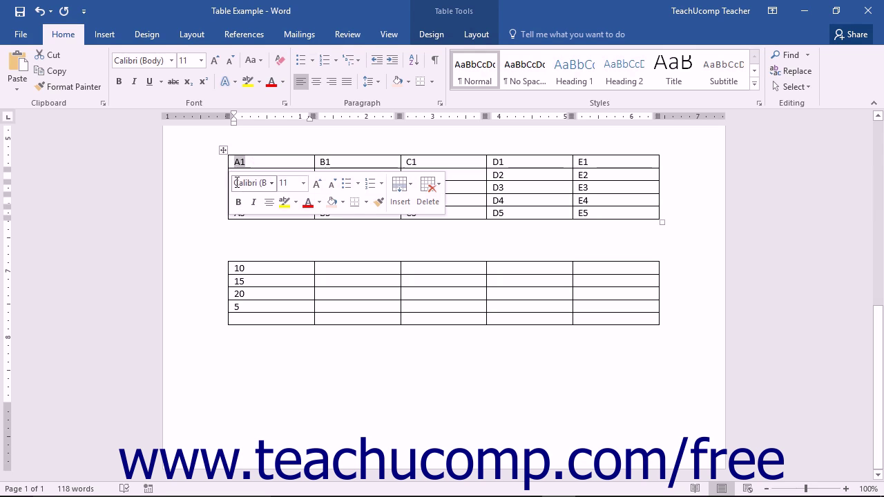
{"action": "left_click", "coordinate": [331, 163], "text": "shift"}
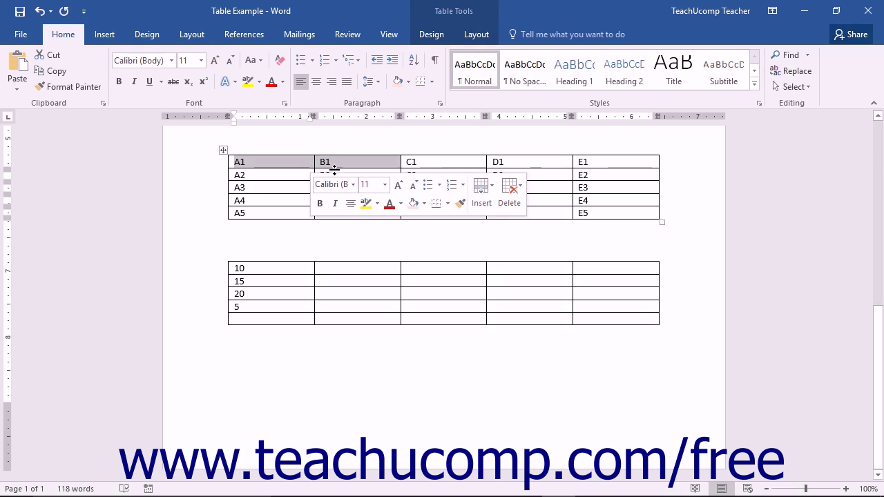
{"action": "left_click", "coordinate": [257, 160]}
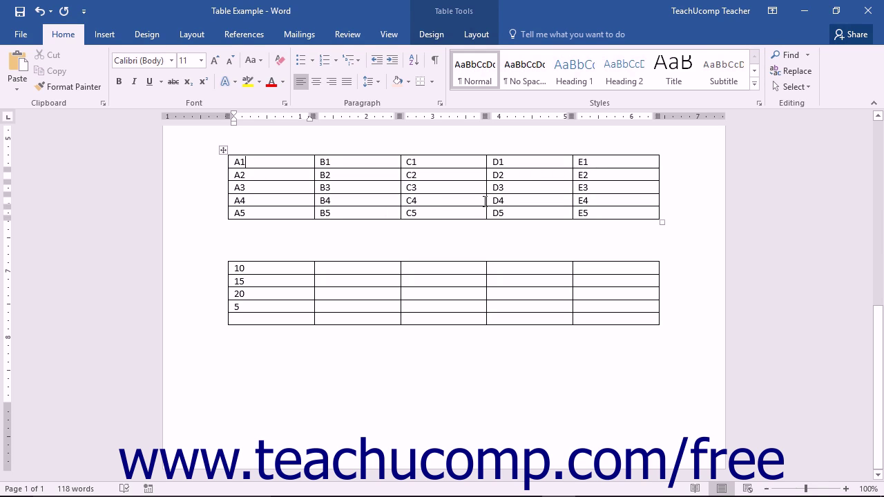
Insert the formula =A1+A2+A3+A4 in the empty last cell of the lower table's first column
{"action": "left_click", "coordinate": [296, 320]}
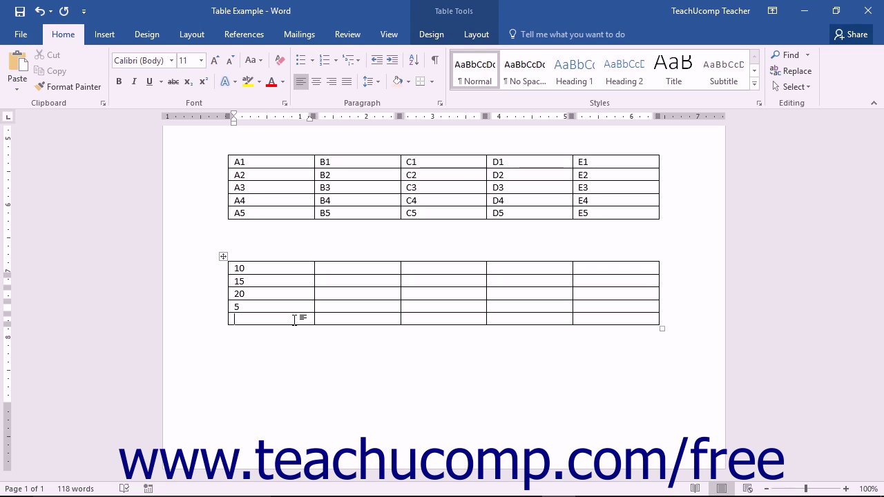
{"action": "left_click", "coordinate": [476, 35]}
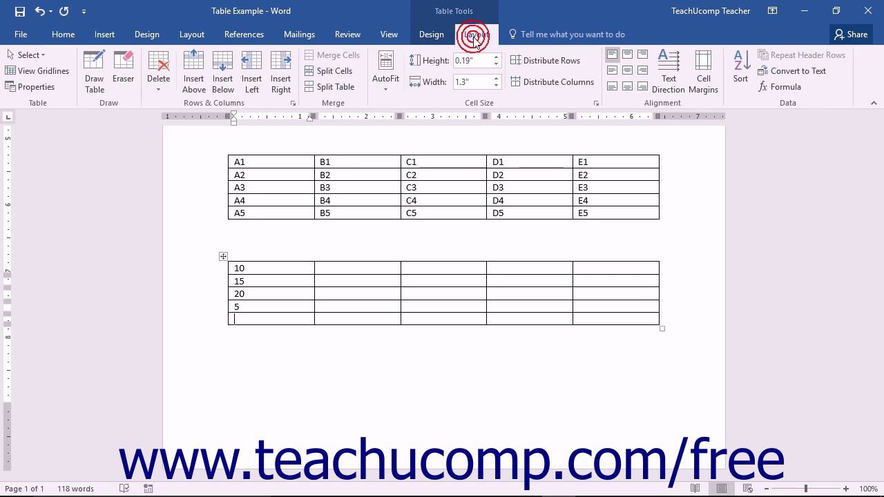
{"action": "left_click", "coordinate": [786, 87]}
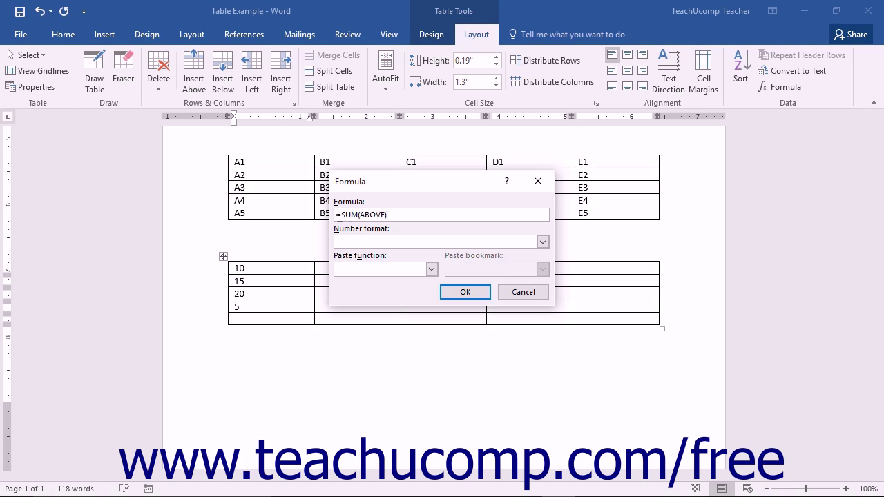
{"action": "left_click_drag", "start_coordinate": [339, 215], "coordinate": [490, 230]}
{"action": "type", "text": "A1+A2+A3+A4"}
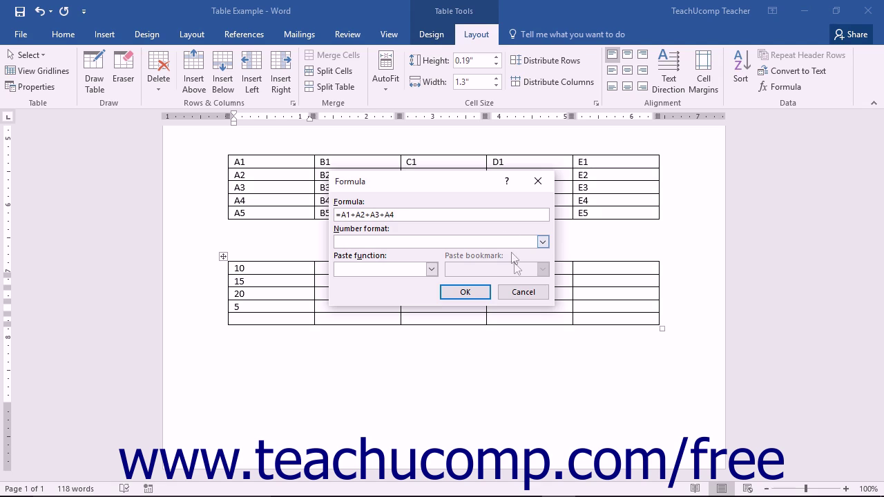
{"action": "left_click", "coordinate": [483, 293]}
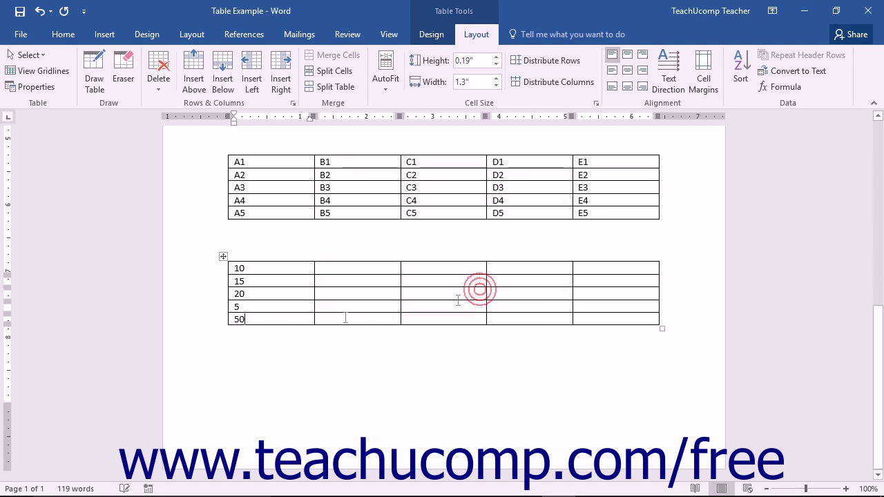
Replace the result in the lower table's last first-column cell with the formula =SUM(ABOVE)
{"action": "double_click", "coordinate": [247, 320]}
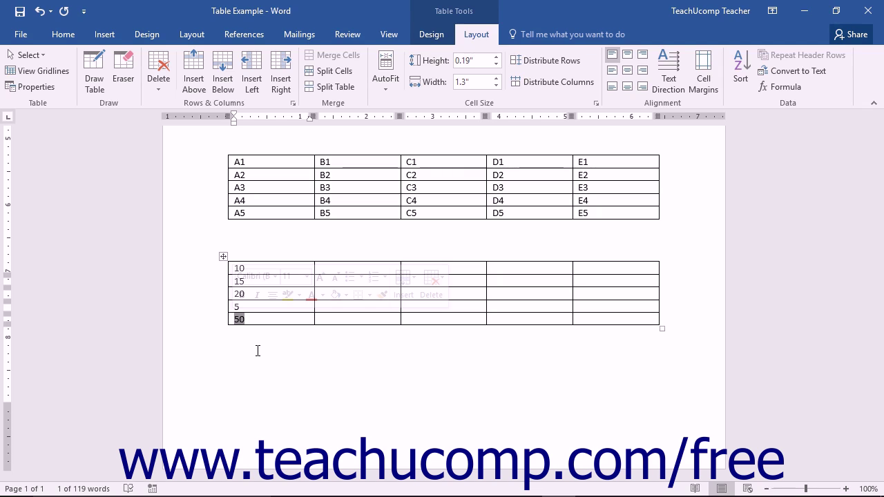
{"action": "key", "text": "Delete"}
{"action": "mouse_move", "coordinate": [229, 325]}
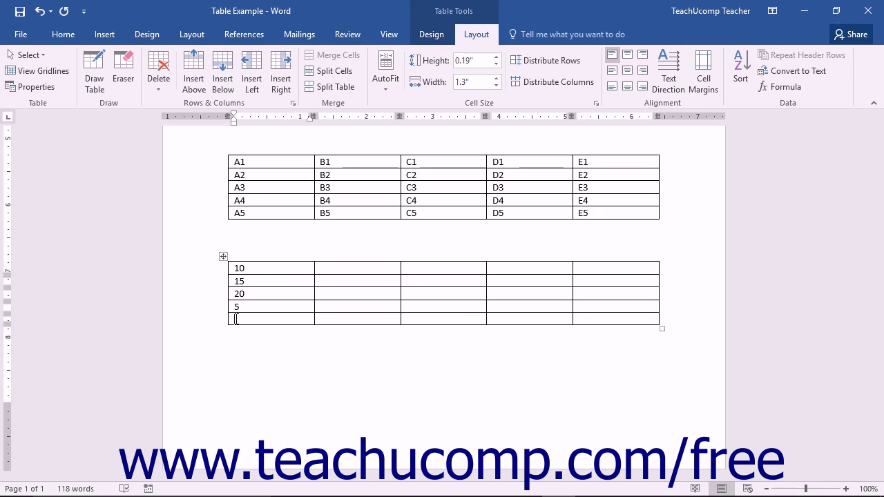
{"action": "left_click", "coordinate": [472, 35]}
{"action": "left_click", "coordinate": [779, 87]}
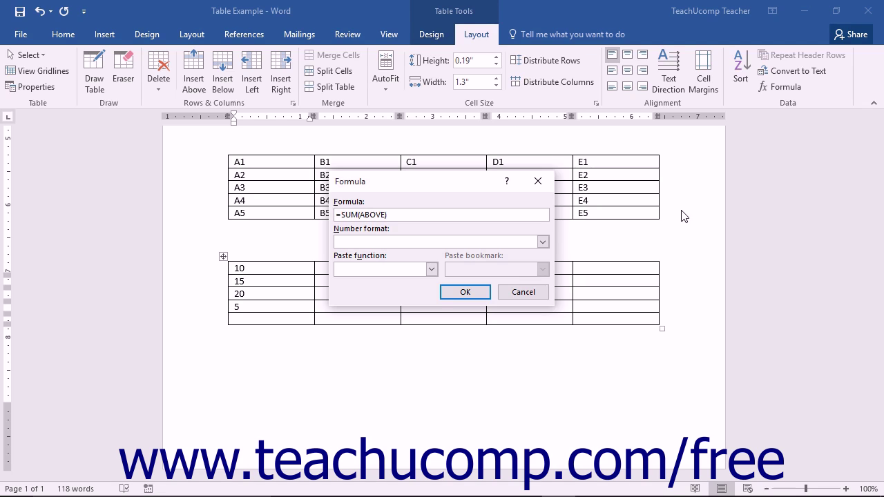
{"action": "left_click", "coordinate": [465, 292]}
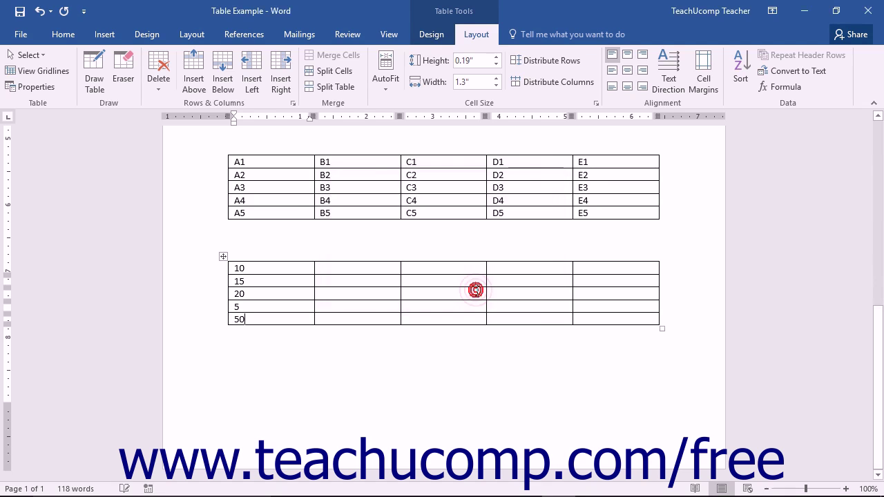
Clear the formula result from the last cell of the lower table's first column
{"action": "double_click", "coordinate": [278, 326]}
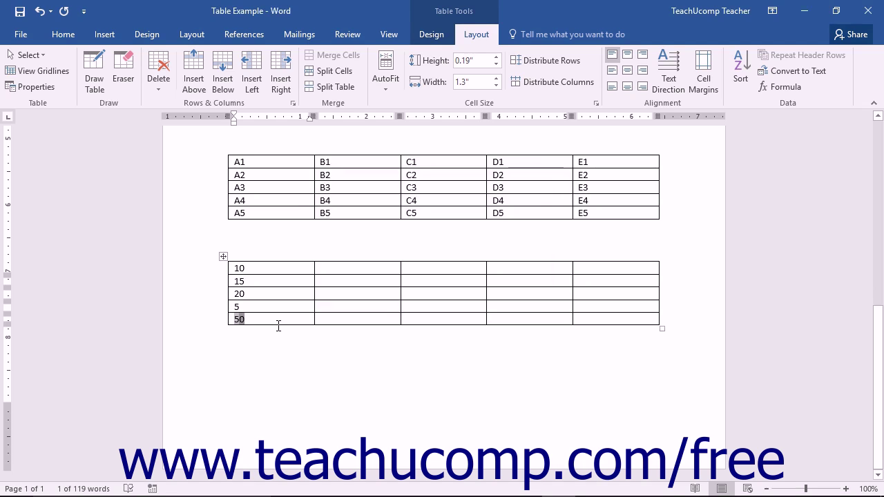
{"action": "type", "text": "5"}
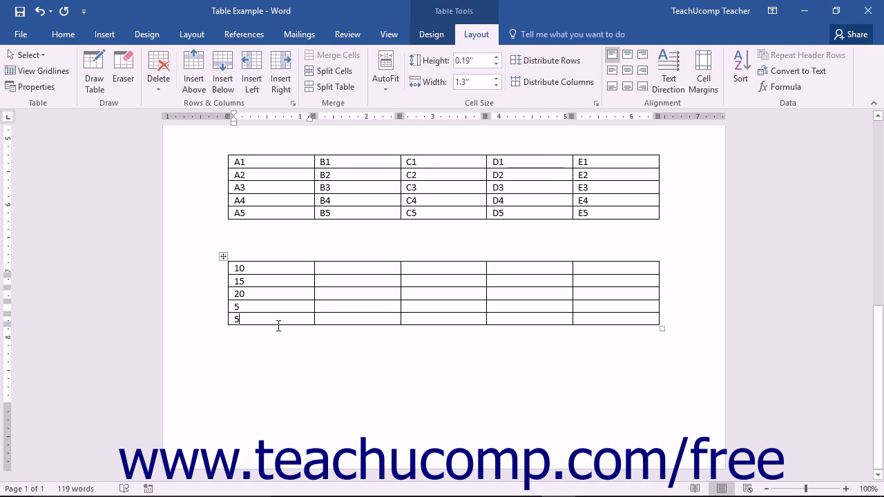
{"action": "double_click", "coordinate": [279, 326]}
{"action": "key", "text": "BackSpace"}
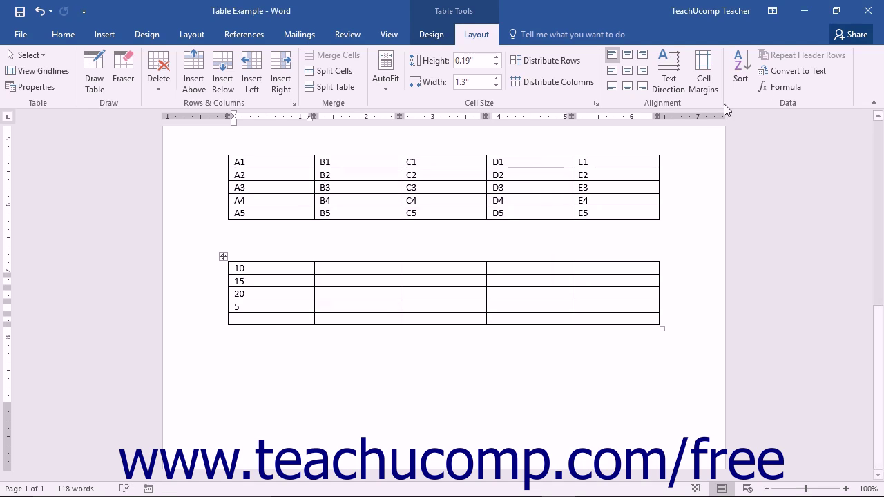
Start a new formula in the emptied cell and change its argument so it reads =SUM(A1:A4)
{"action": "left_click", "coordinate": [786, 87]}
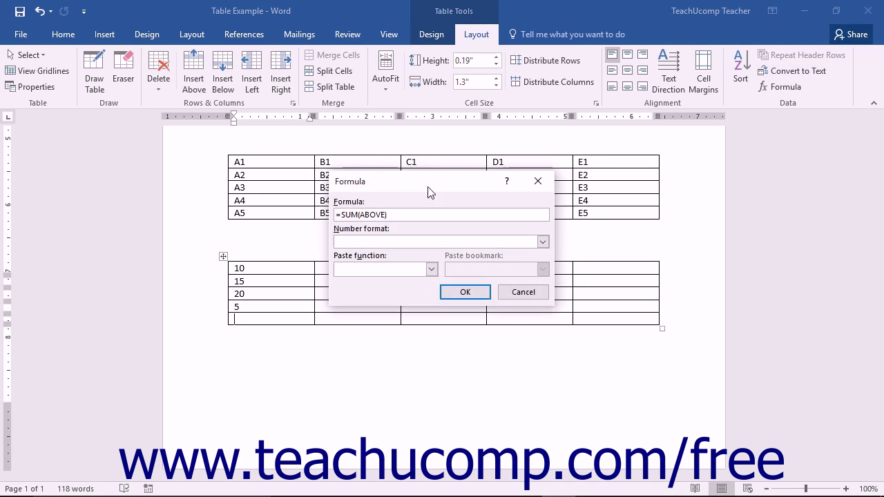
{"action": "left_click", "coordinate": [394, 215]}
{"action": "key", "text": "Left"}
{"action": "key", "text": "BackSpace"}
{"action": "key", "text": "BackSpace"}
{"action": "key", "text": "BackSpace"}
{"action": "key", "text": "BackSpace"}
{"action": "key", "text": "BackSpace"}
{"action": "type", "text": "A1:A4"}
Set the formula's number format to $#,##0.00;($#,##0.00), keeping the cell range A1:A4 in the parentheses
{"action": "left_click", "coordinate": [543, 242]}
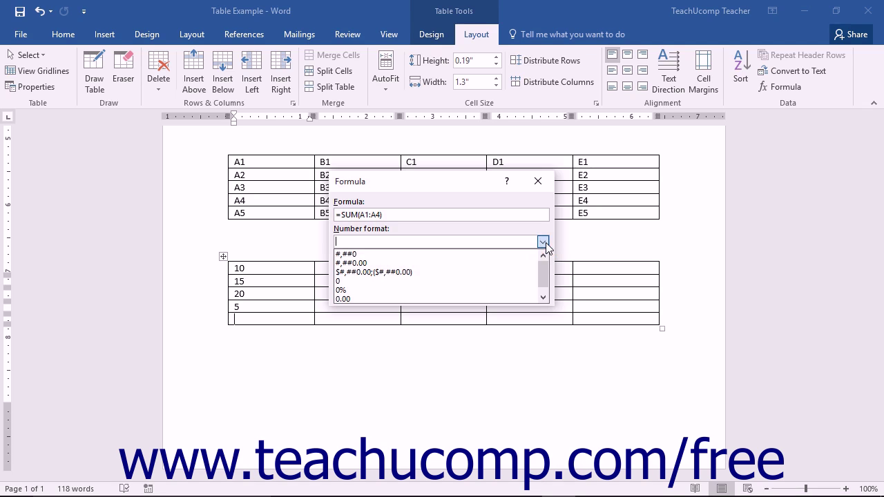
{"action": "left_click", "coordinate": [405, 272]}
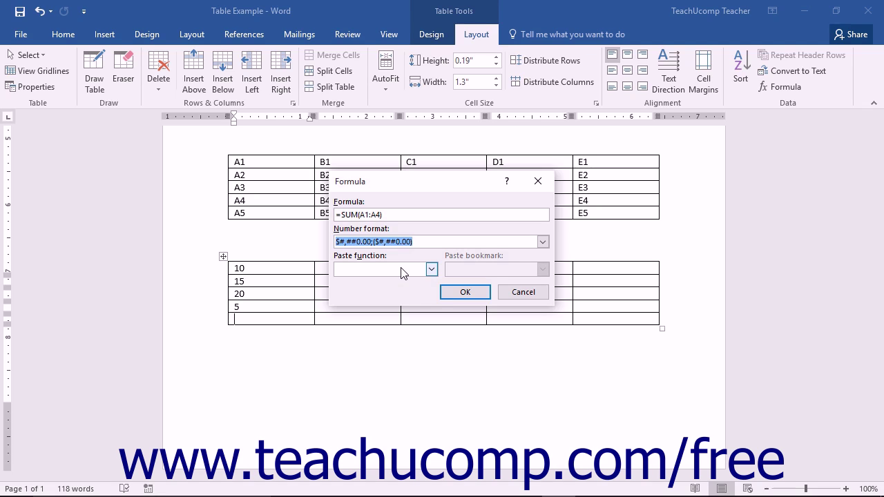
{"action": "left_click", "coordinate": [361, 217]}
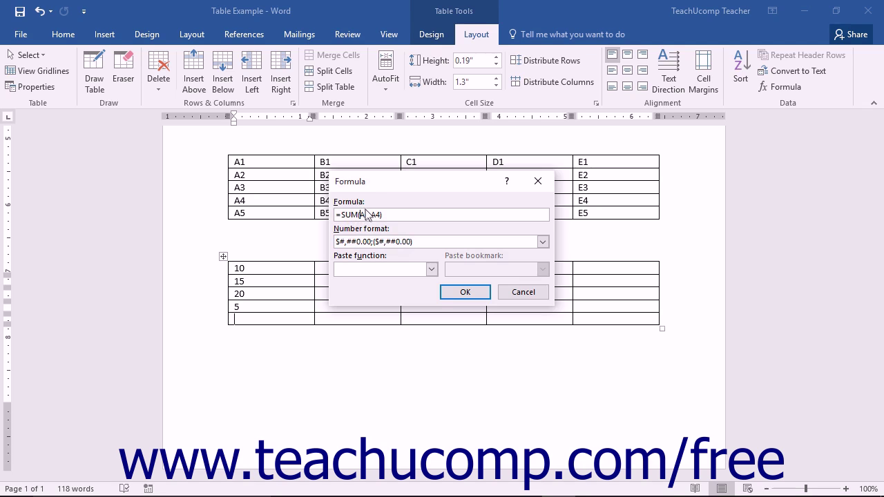
{"action": "left_click", "coordinate": [367, 214]}
{"action": "left_click", "coordinate": [382, 215]}
{"action": "type", "text": ")"}
Replace SUM with the pasted AVERAGE function so the formula reads =AVERAGE(A1:A4), and insert it in the cell
{"action": "left_click", "coordinate": [432, 269]}
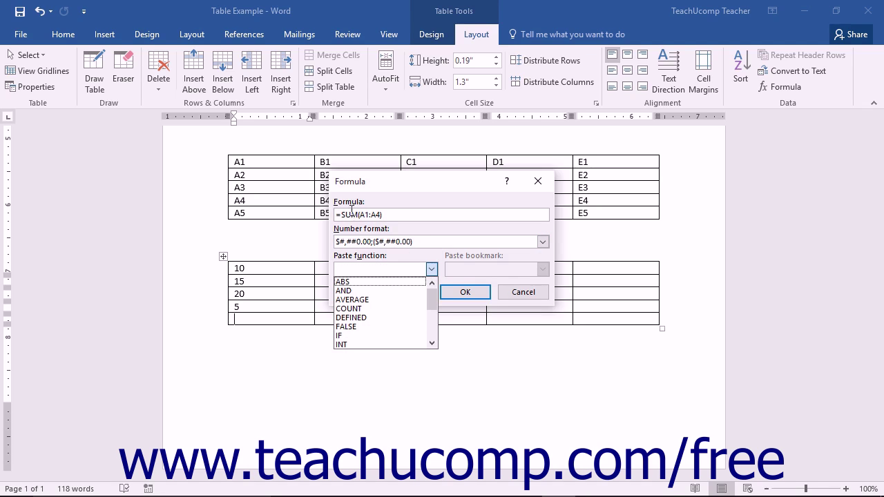
{"action": "left_click", "coordinate": [345, 215]}
{"action": "left_click", "coordinate": [431, 268]}
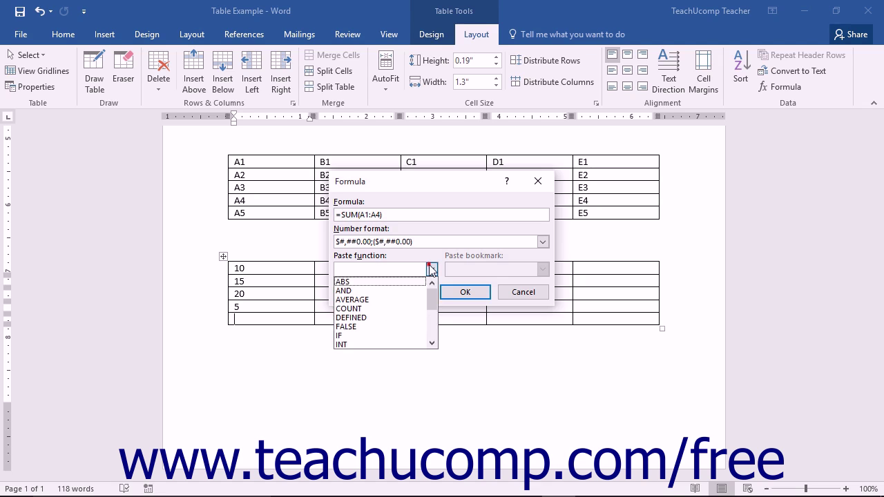
{"action": "left_click", "coordinate": [405, 302]}
{"action": "left_click", "coordinate": [357, 214]}
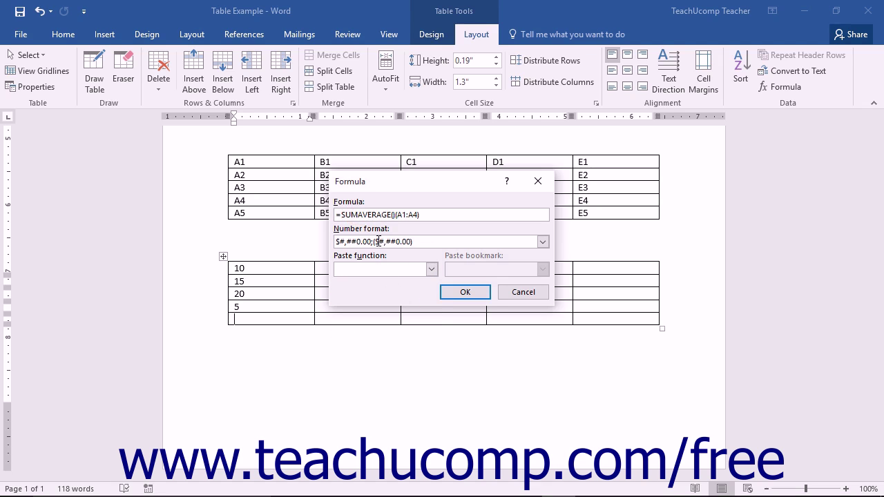
{"action": "key", "text": "BackSpace"}
{"action": "key", "text": "BackSpace"}
{"action": "key", "text": "BackSpace"}
{"action": "left_click", "coordinate": [379, 215]}
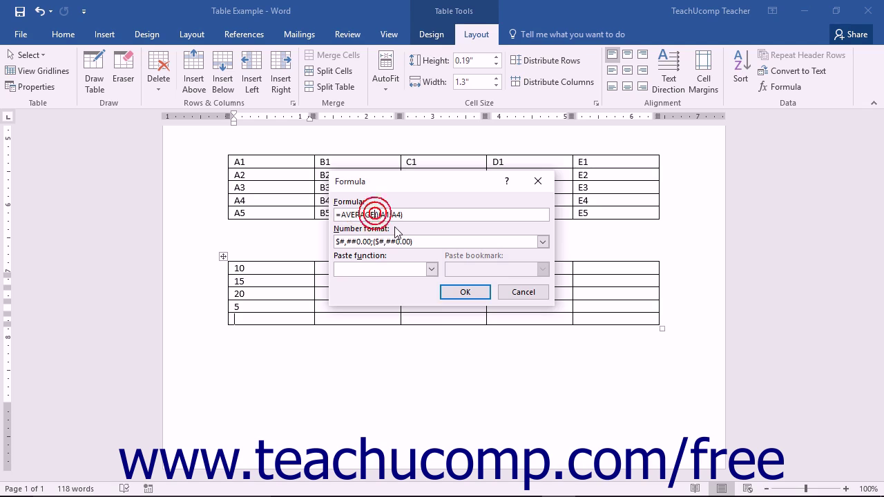
{"action": "key", "text": "BackSpace"}
{"action": "key", "text": "BackSpace"}
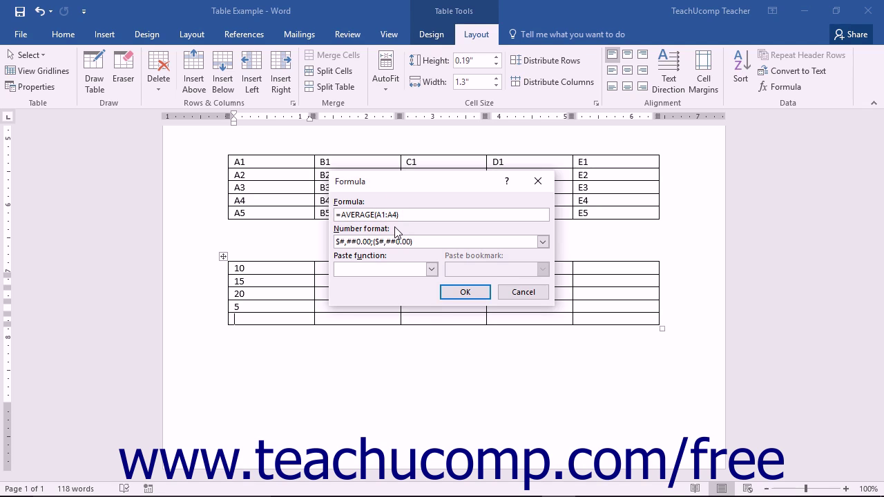
{"action": "left_click", "coordinate": [457, 295]}
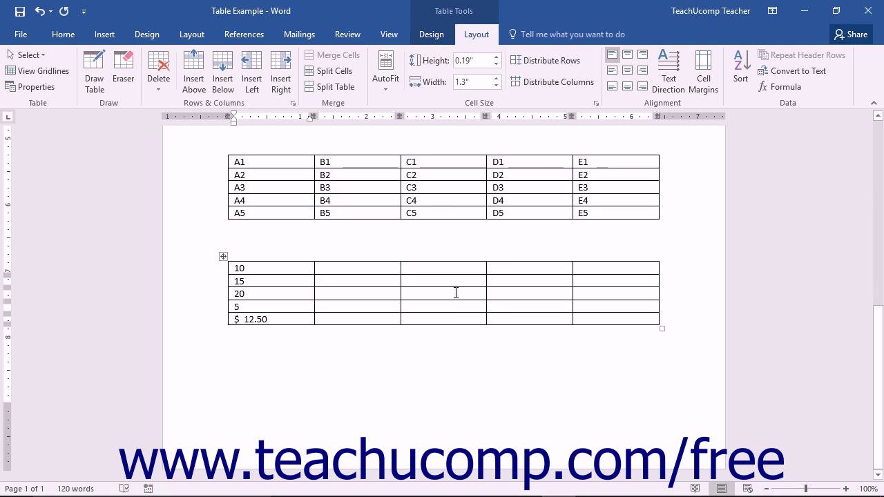